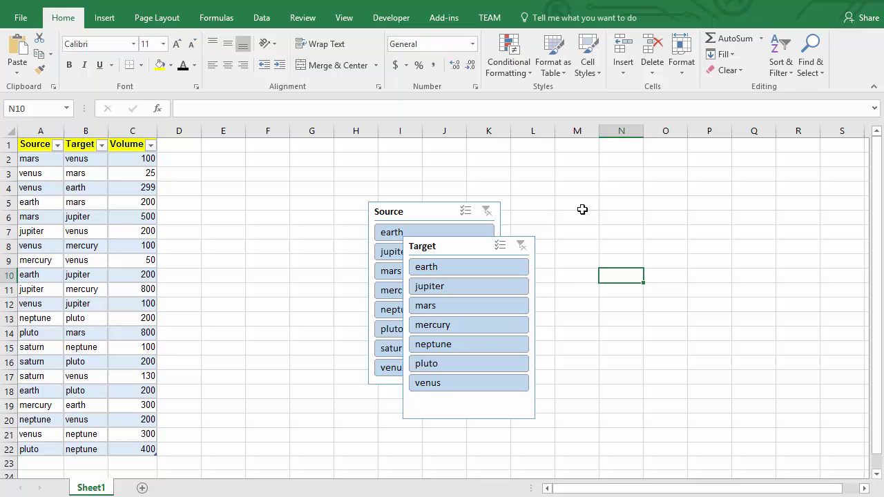
- Filter the table to targets mars and jupiter with the Target slicer, and clear that filter
click(477, 308)
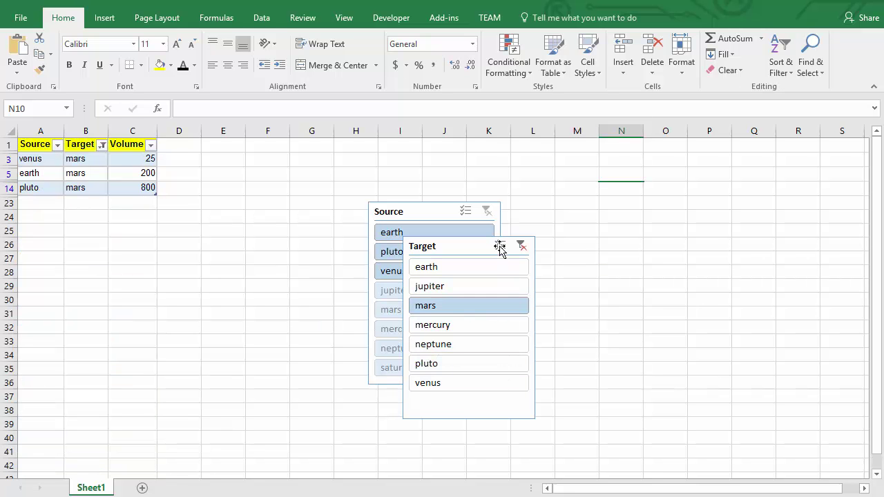
click(501, 246)
click(466, 286)
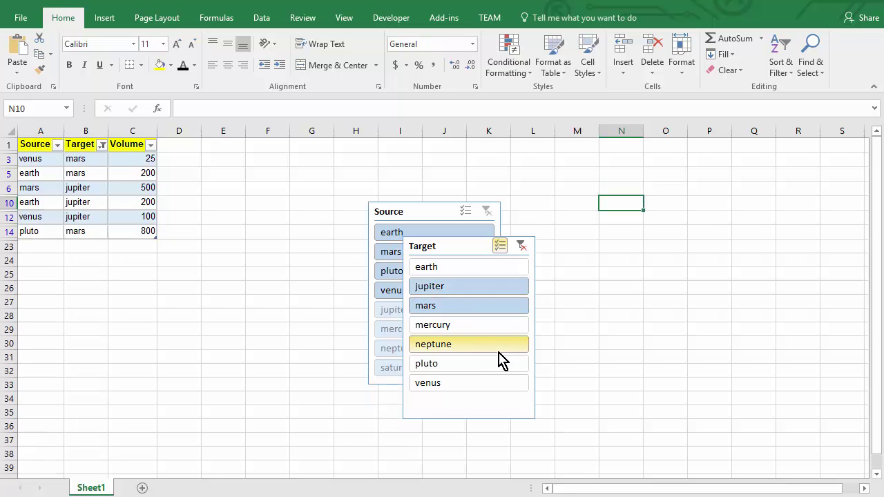
click(500, 246)
click(522, 246)
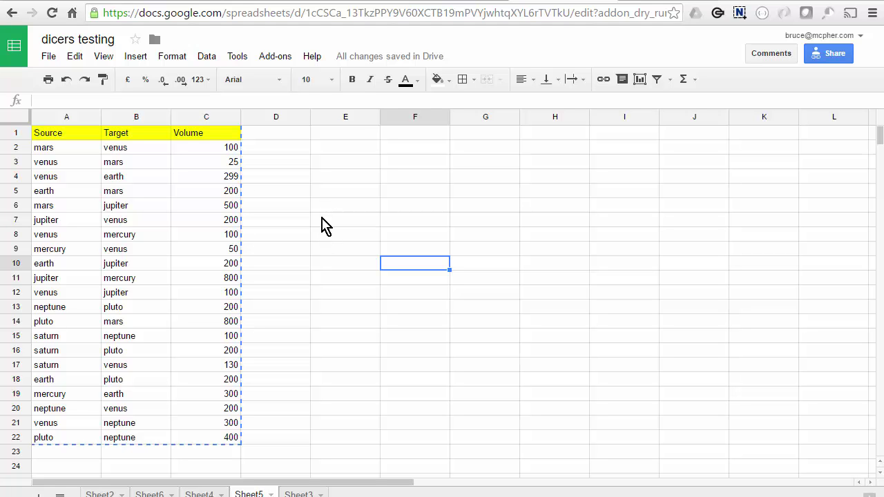
- Open the Dicers add-on for the planet data sheet in the dicers testing spreadsheet
click(273, 58)
mouse_move(323, 136)
click(391, 141)
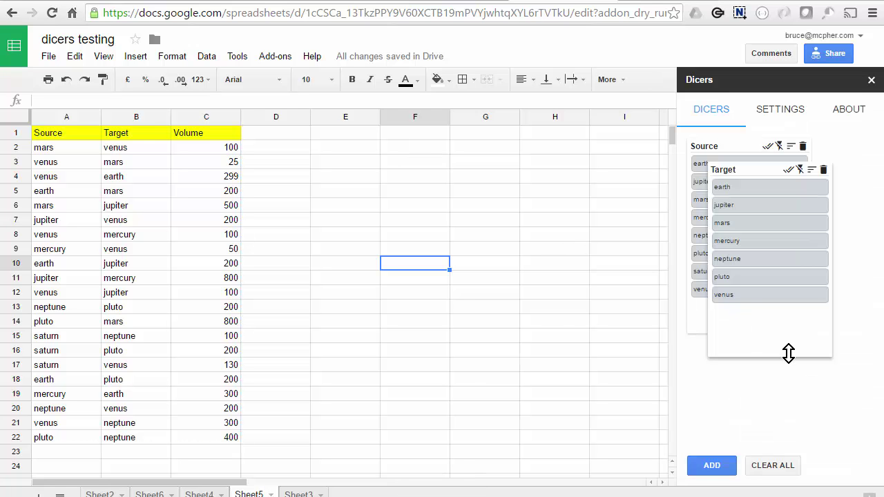
- Filter the rows to targets jupiter, mars and mercury and sources earth, jupiter, mars, mercury and neptune, using multiple selection
click(763, 248)
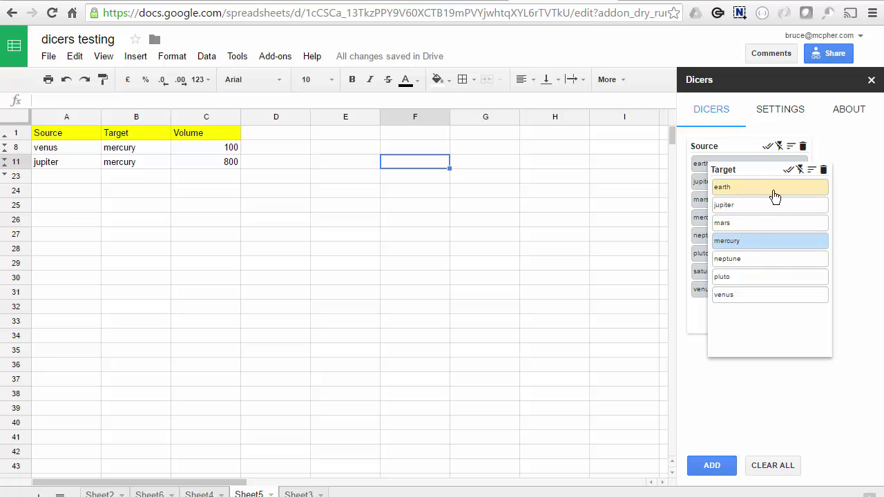
click(789, 170)
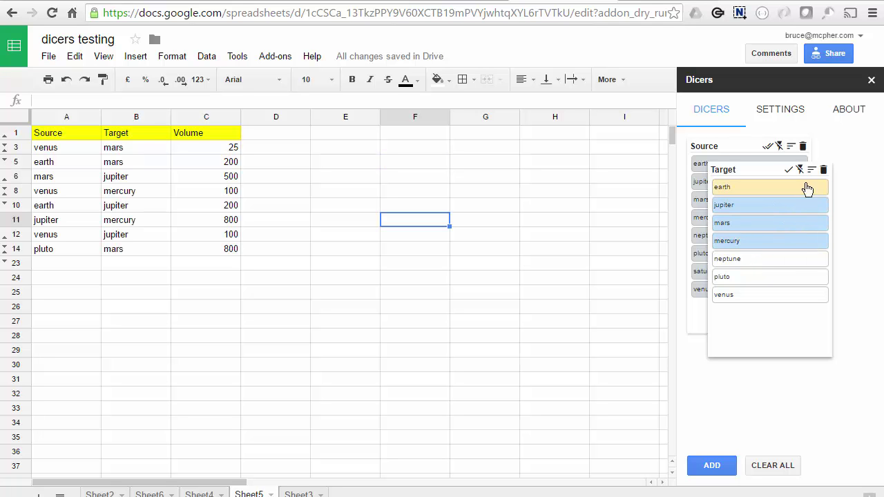
click(729, 146)
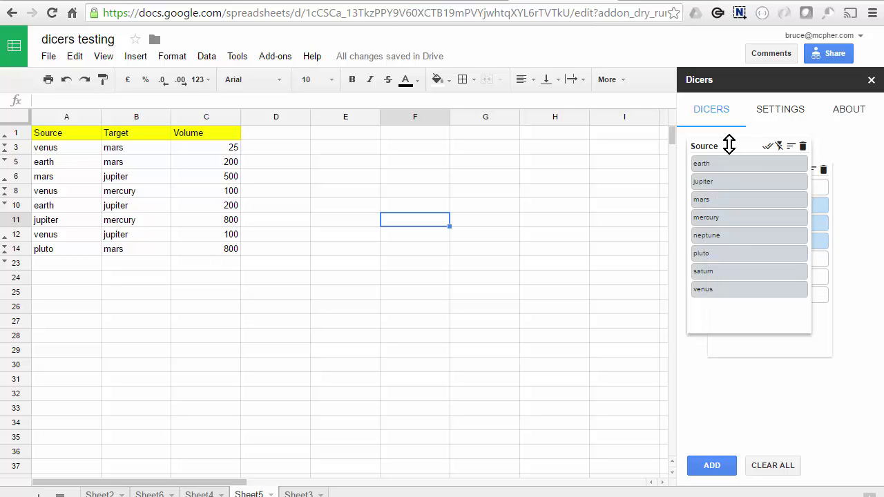
click(739, 203)
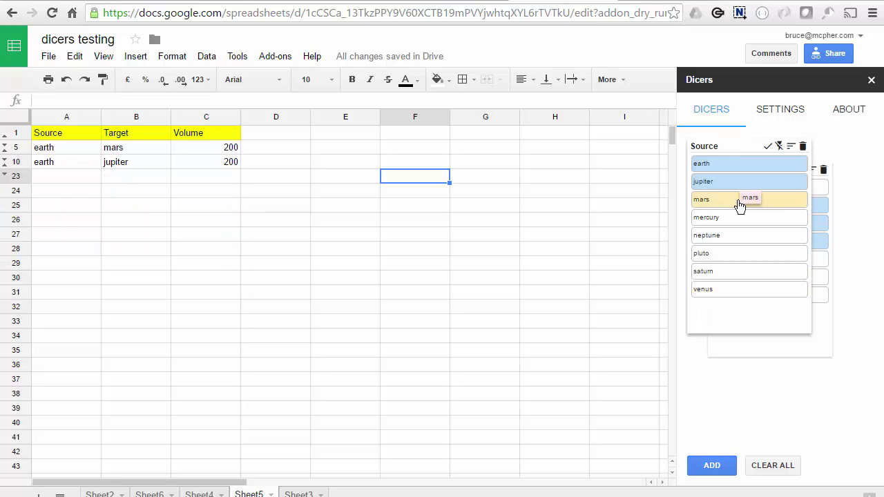
click(740, 221)
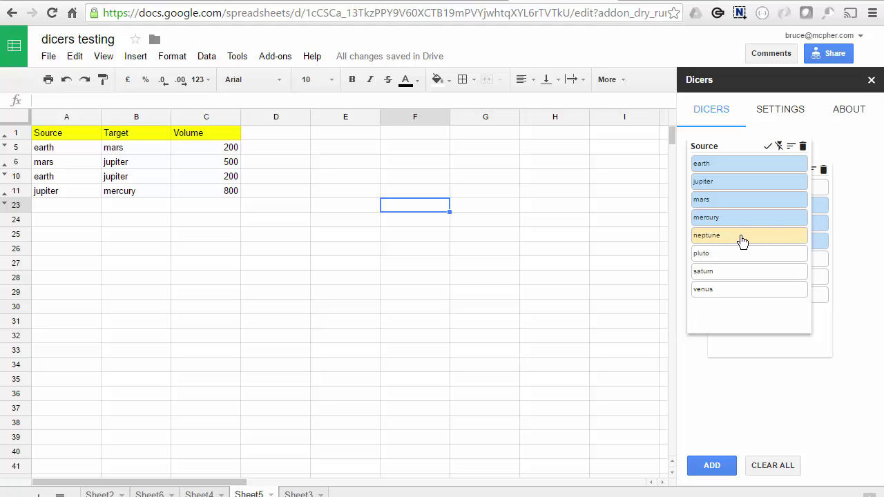
click(741, 239)
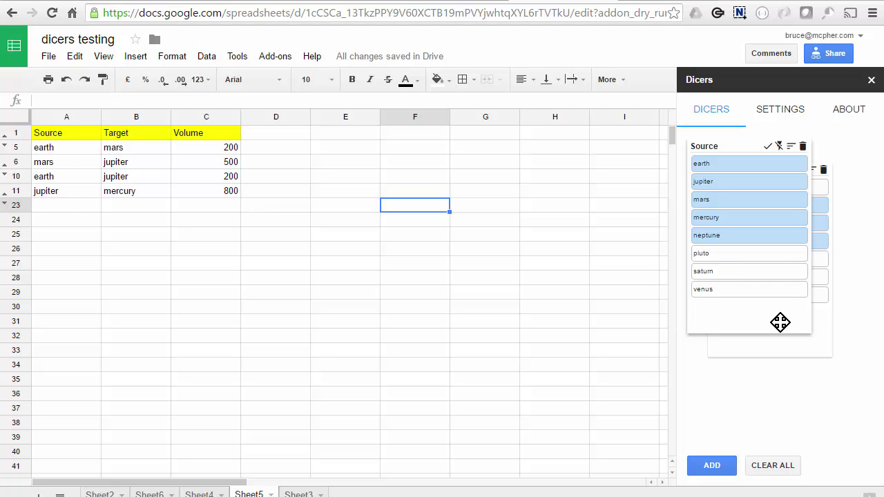
- Clear the dicer filters and add a dicer for the Volume column by including all columns
click(780, 146)
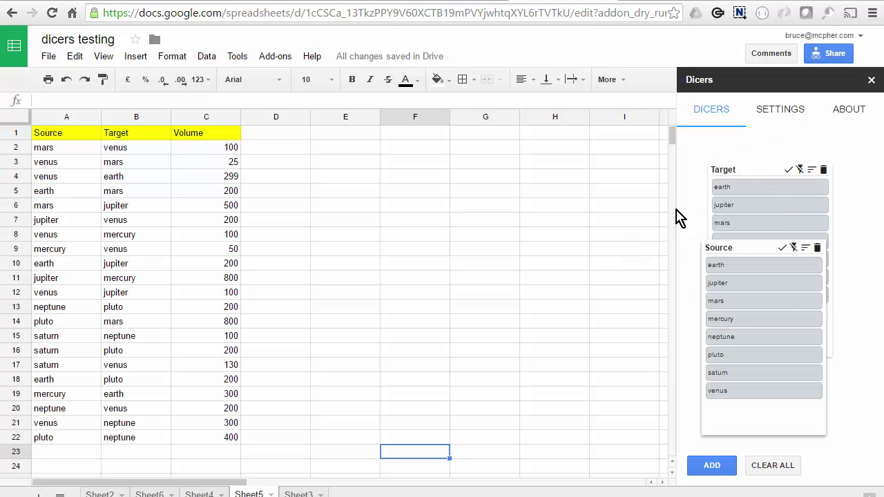
click(716, 462)
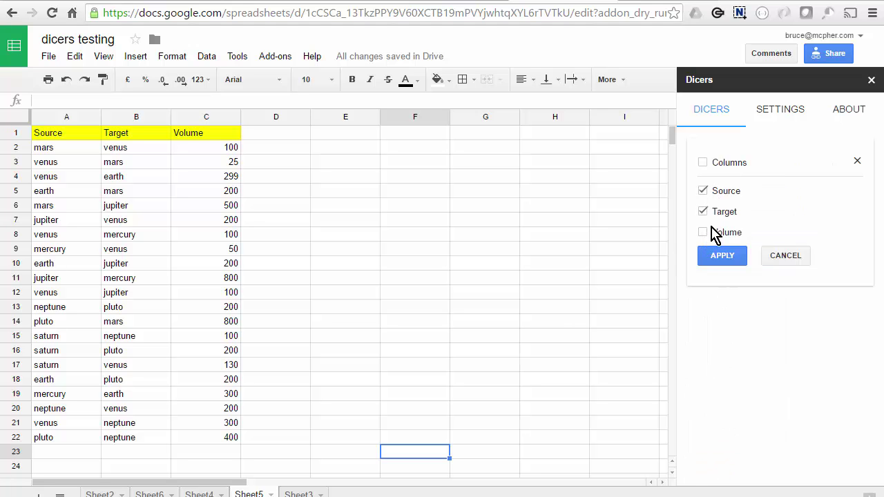
click(702, 162)
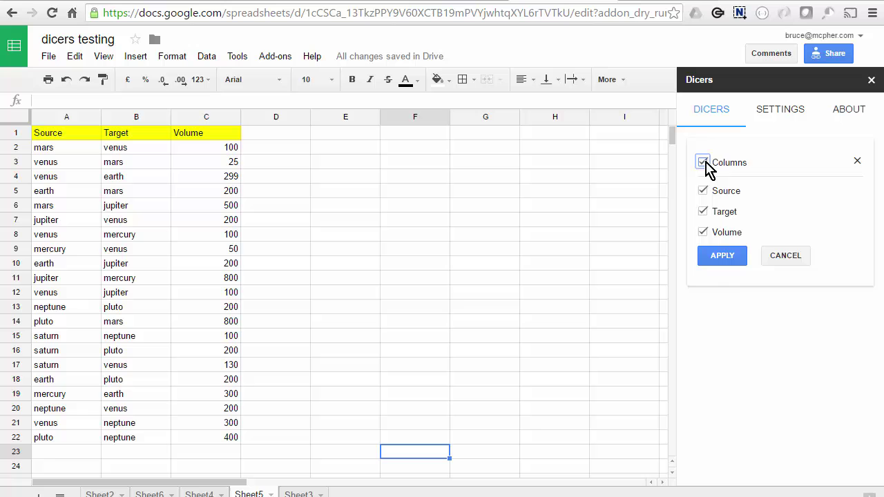
click(722, 256)
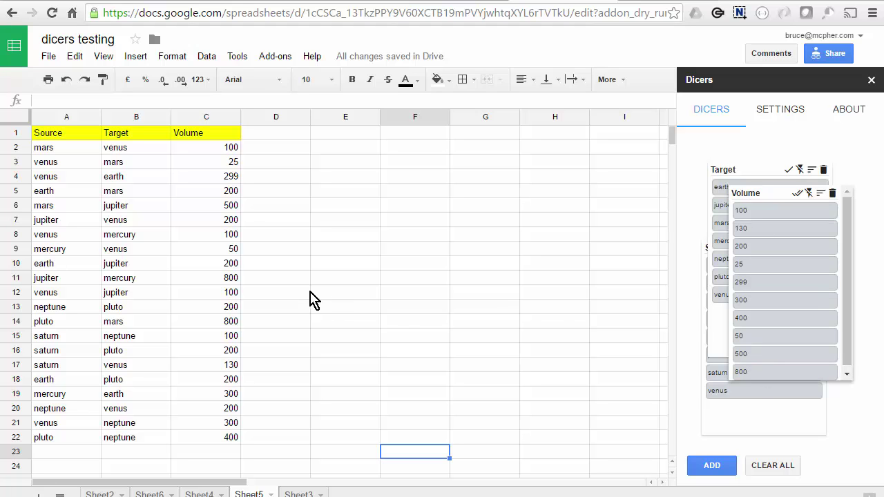
- Delete the Volume values in cells C7 to C10
click(232, 222)
key(Delete)
click(234, 235)
key(Delete)
click(234, 248)
key(Delete)
click(233, 263)
key(Delete)
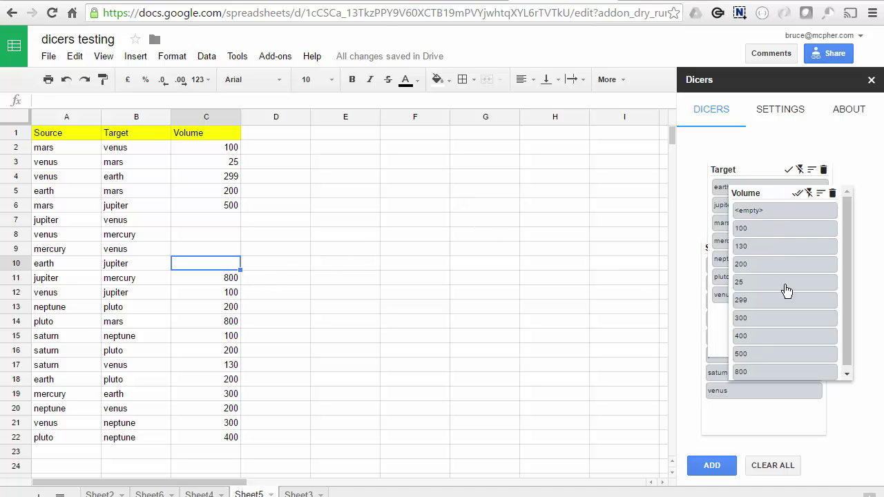
- Filter the sheet to rows with an empty Volume using the dicer, and enter 100 in cells C7 to C10
drag(767, 191, 729, 150)
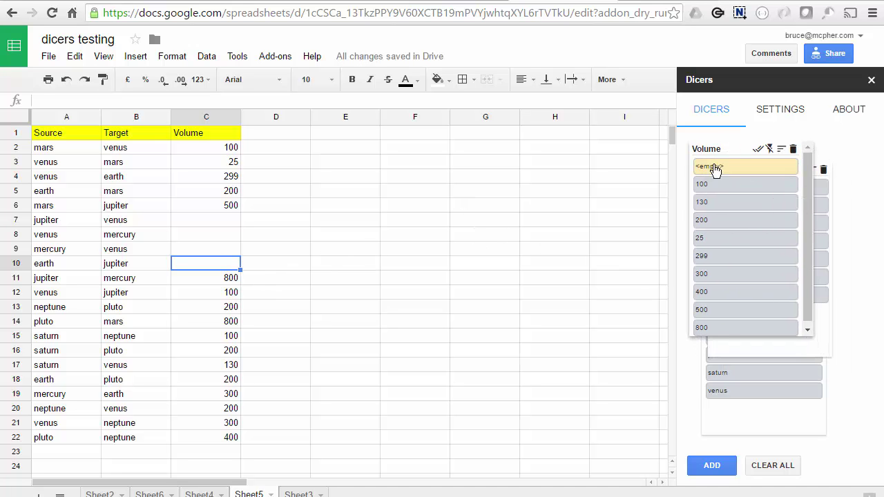
click(713, 169)
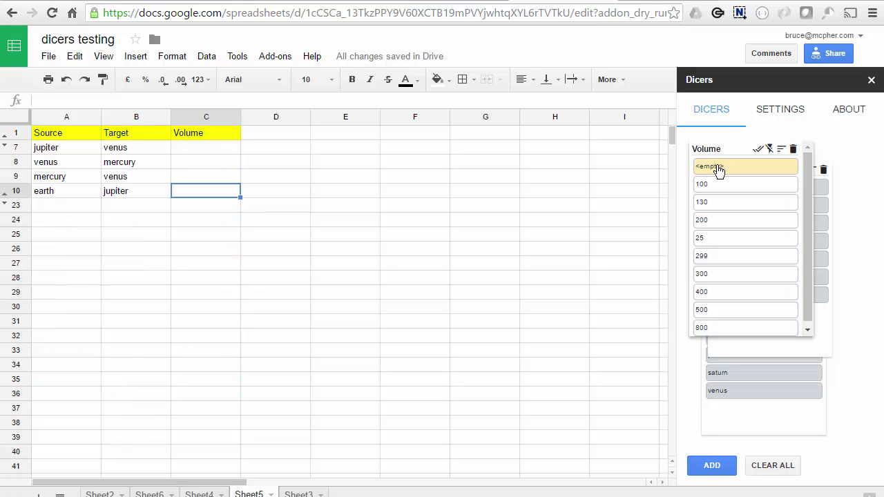
click(192, 148)
text(100)
key(Return)
text(1)
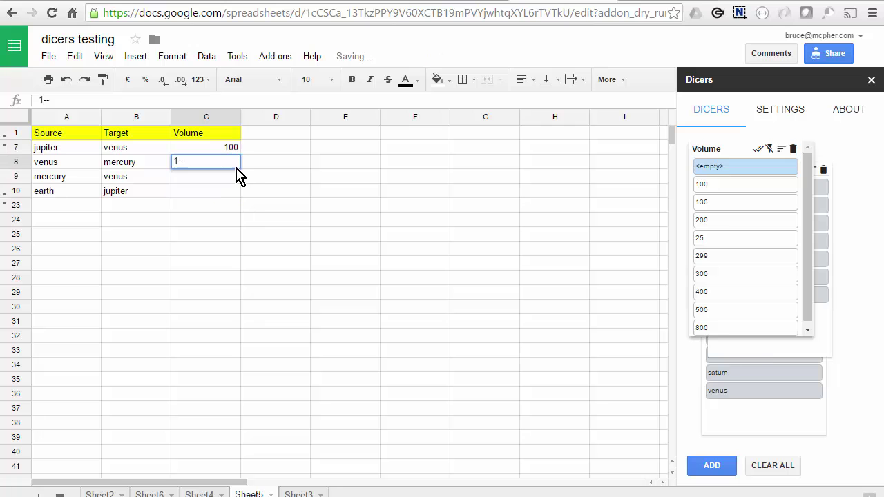
text(00)
key(Return)
text(1)
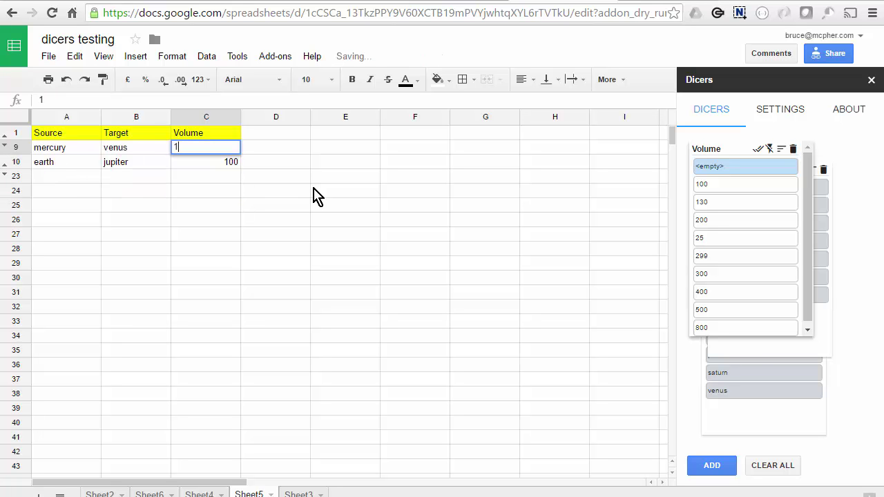
text(00)
click(300, 208)
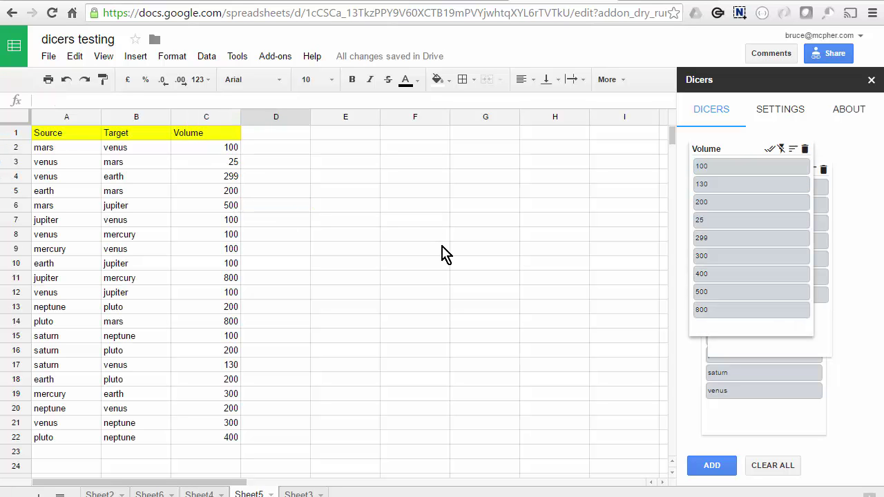
- Remove the Volume dicer and move the Target and Source dicers further up
click(805, 149)
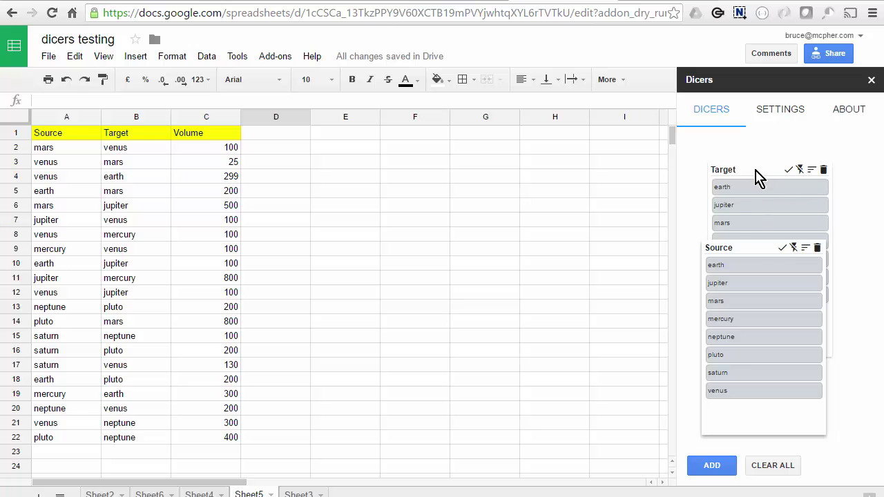
drag(760, 174, 760, 150)
drag(757, 252, 742, 208)
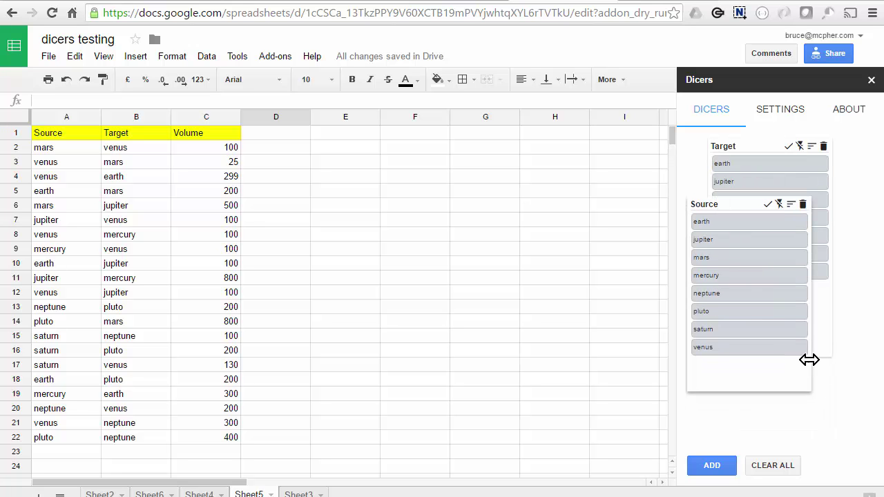
mouse_move(807, 378)
mouse_down()
mouse_move(834, 369)
mouse_move(823, 373)
mouse_move(807, 361)
mouse_up()
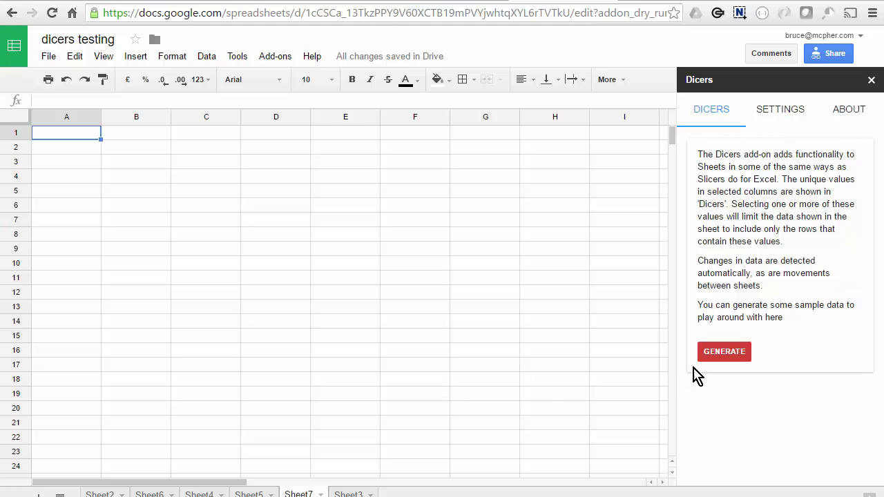
- Generate the add-on's sample data from the empty sheet and open the Dicers display settings
click(731, 355)
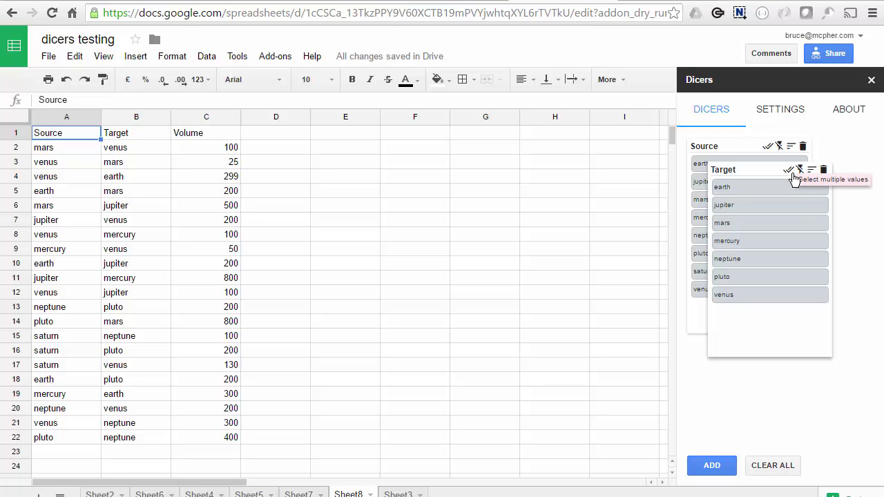
click(784, 119)
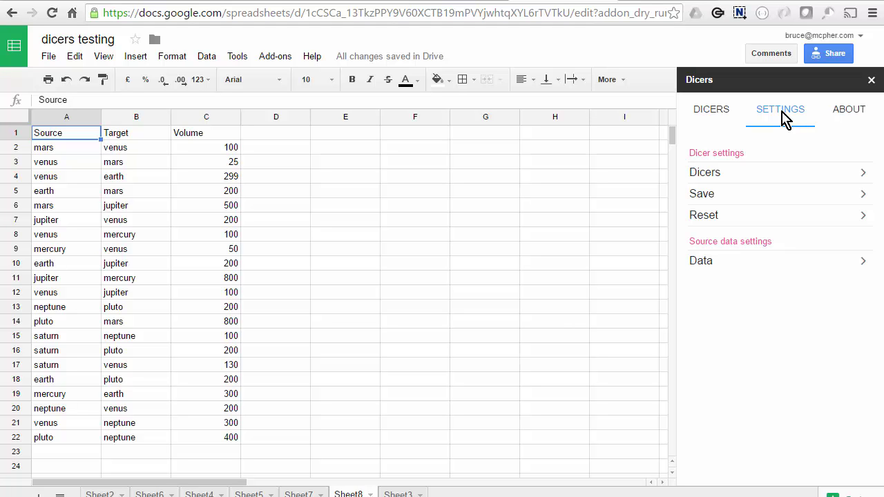
click(713, 174)
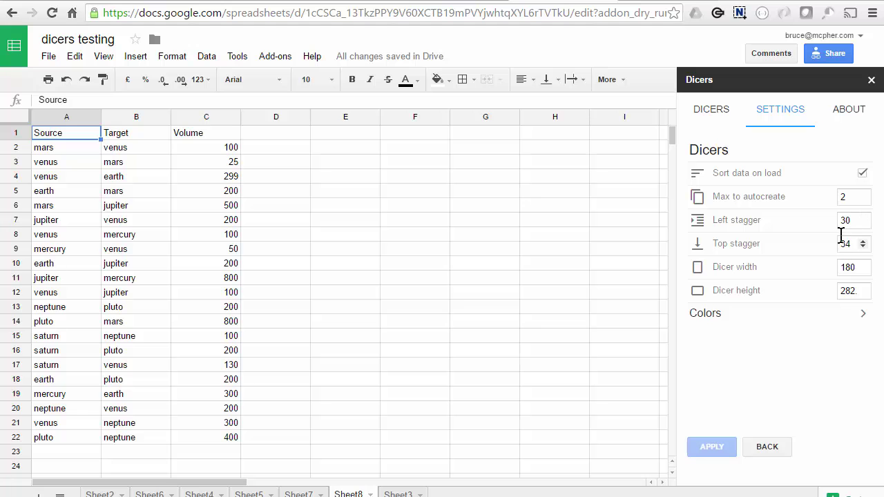
- Return to the dicers of the sample data and add one for the Volume column
click(719, 114)
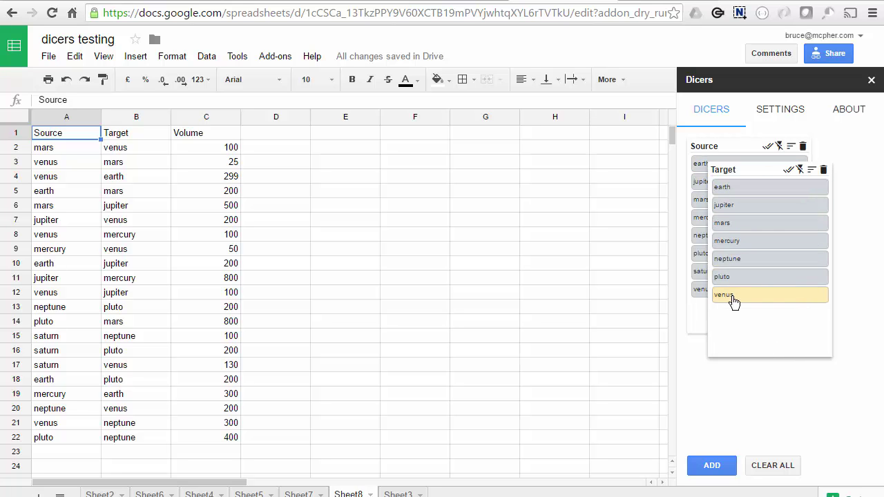
click(713, 466)
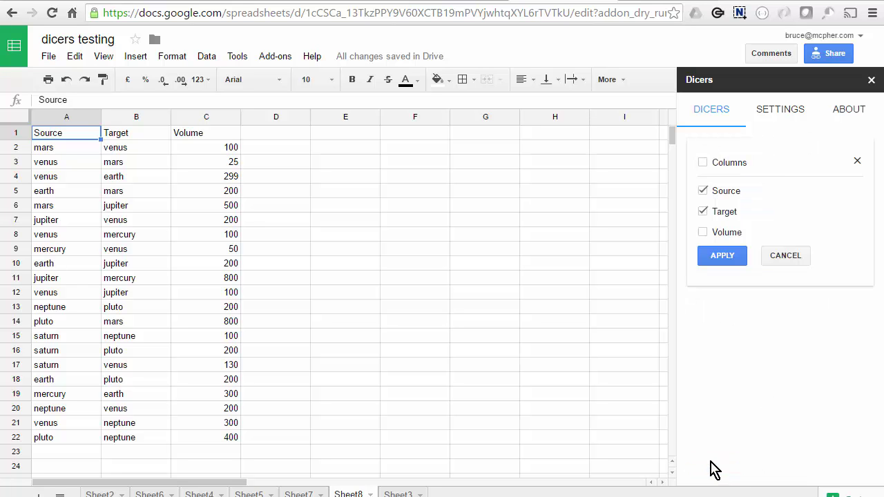
click(703, 232)
click(722, 255)
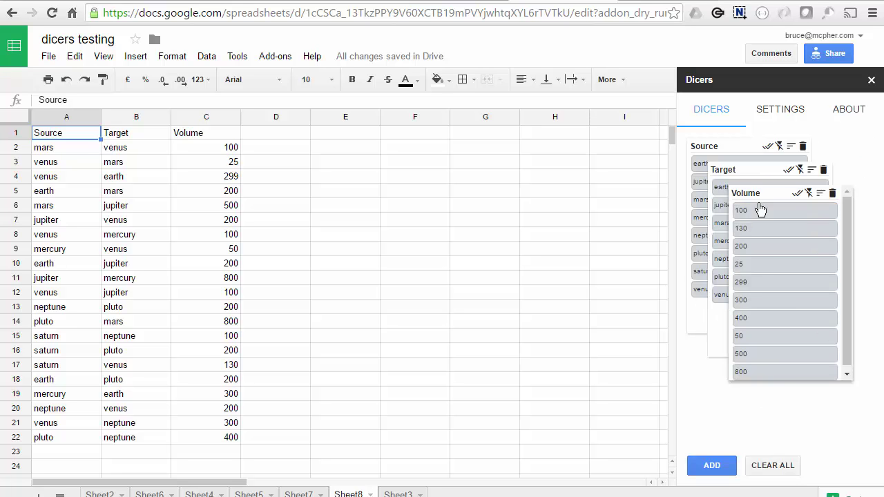
- Change the Ready color in the dicer color settings to red and return to the dicers to view it
click(781, 116)
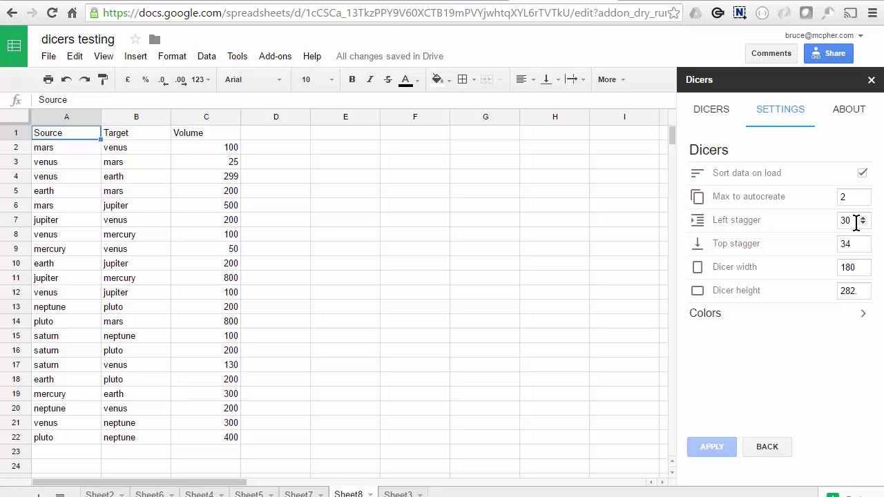
click(862, 317)
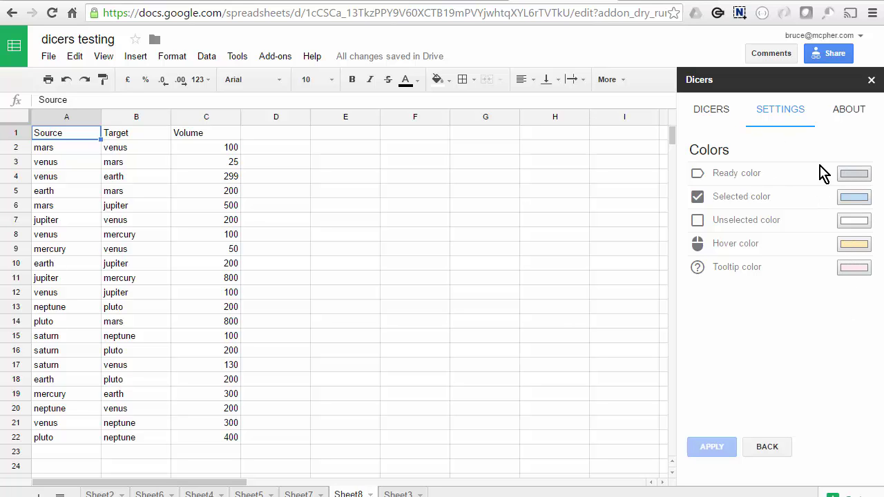
click(720, 124)
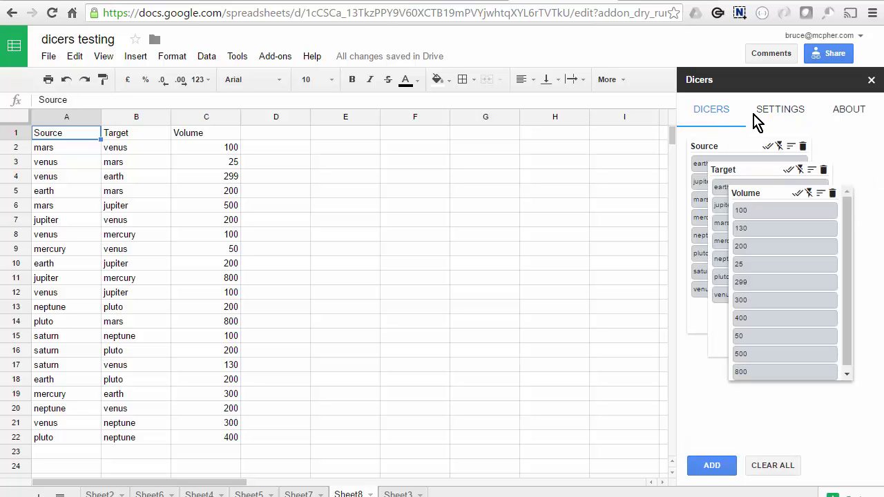
click(781, 118)
click(852, 174)
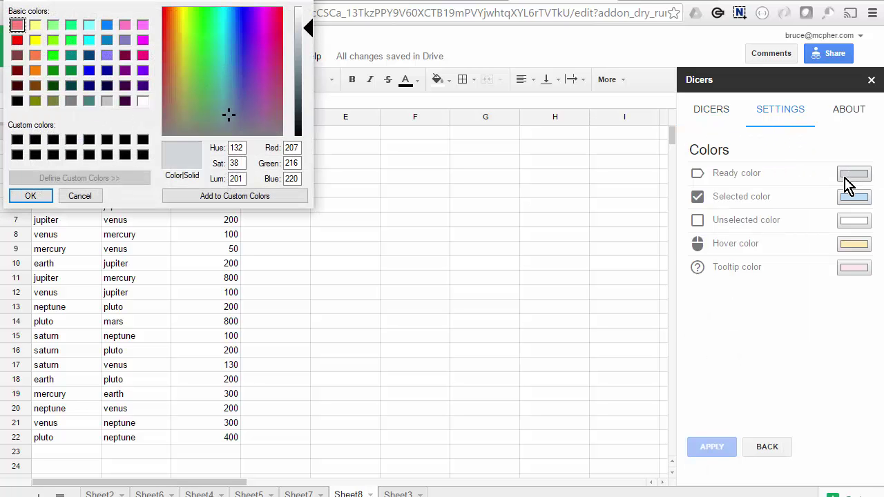
click(17, 40)
click(33, 195)
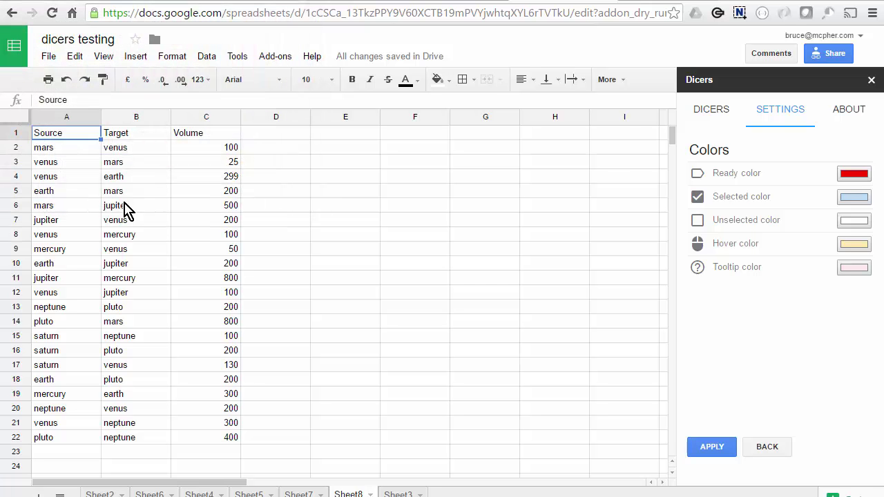
click(713, 111)
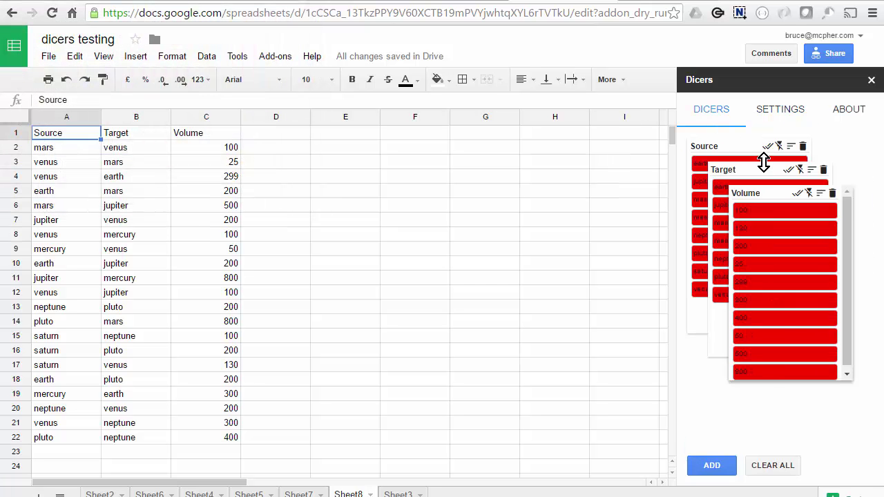
- Review the Save options for the dicer settings, with saving for future use in this document selected, and return without saving
click(777, 114)
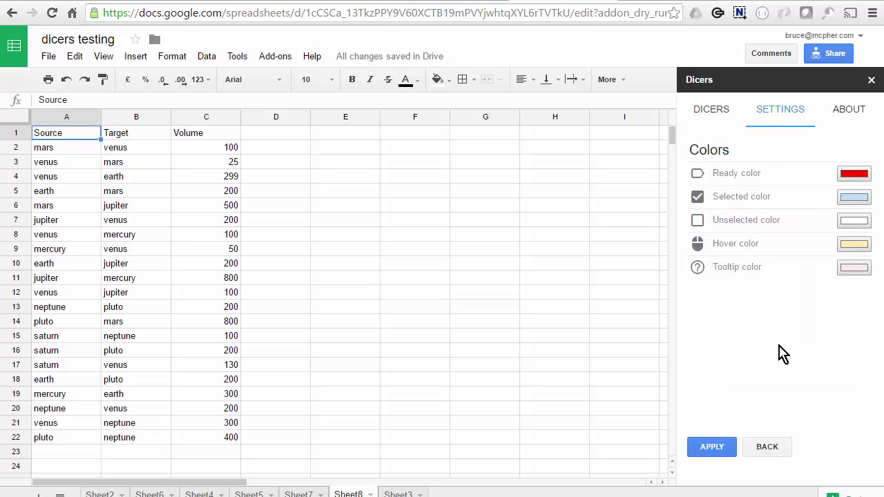
click(713, 114)
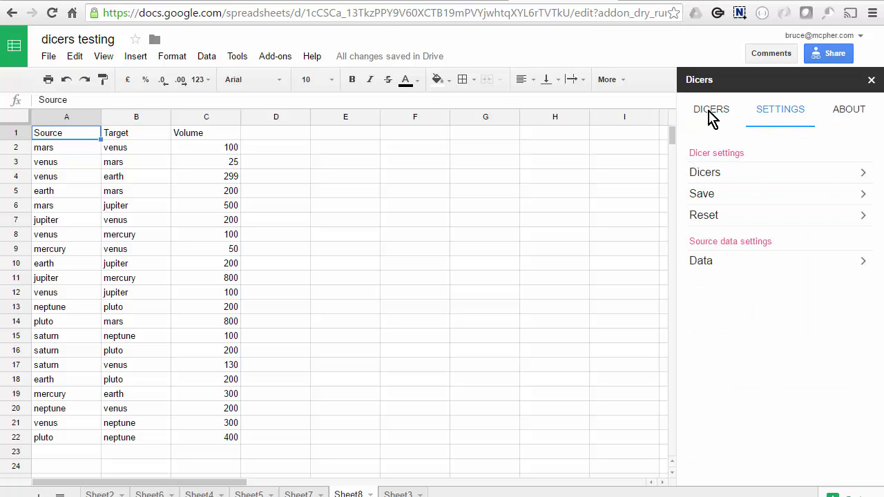
click(706, 197)
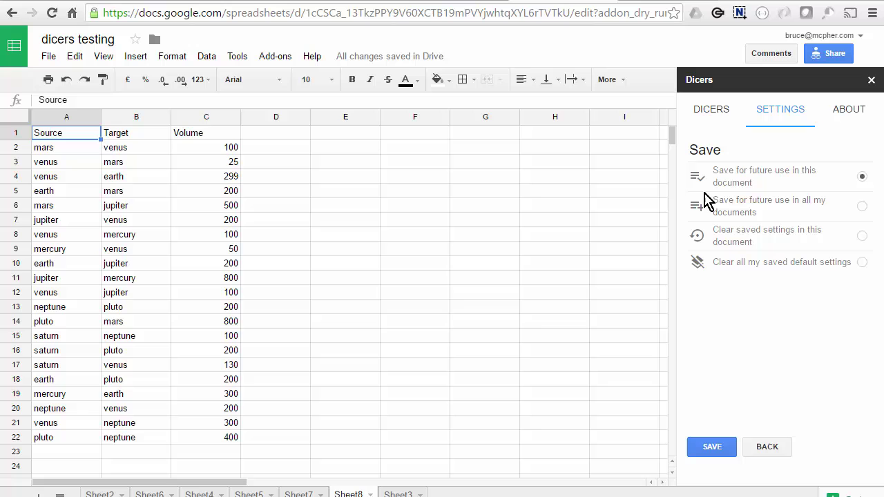
click(862, 177)
click(768, 447)
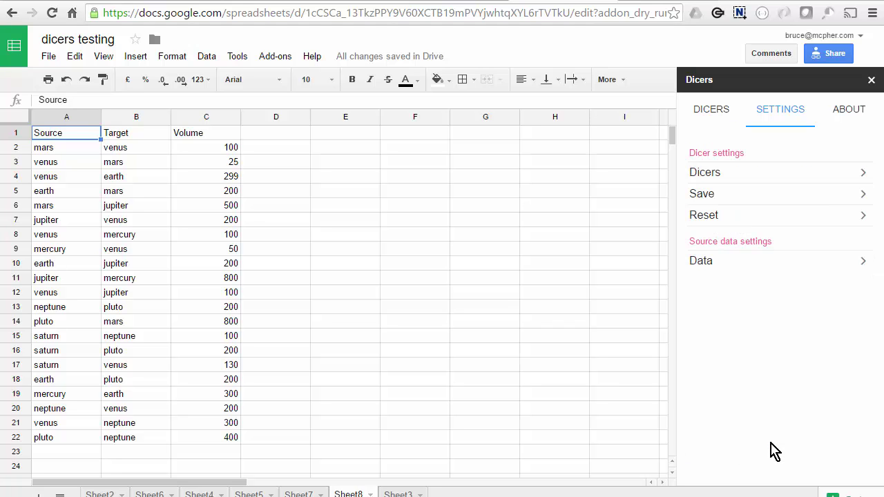
- Review the Reset options for the dicer settings and open the add-on's About information
click(712, 218)
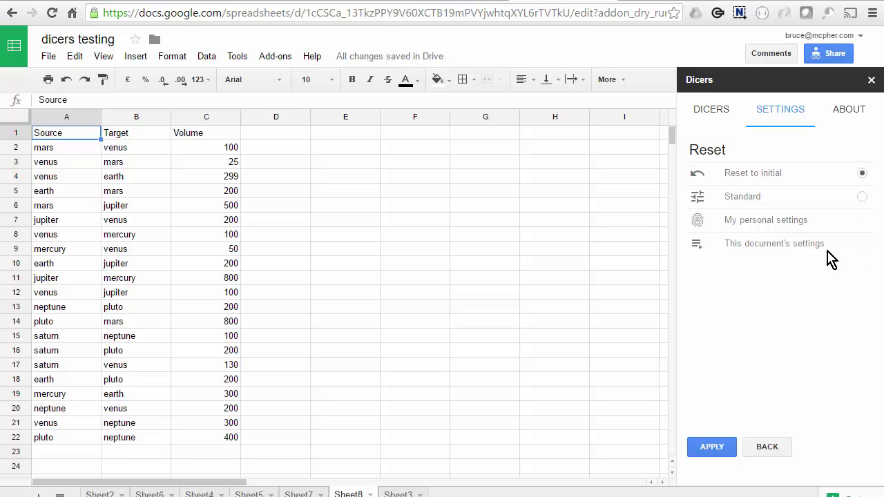
click(849, 112)
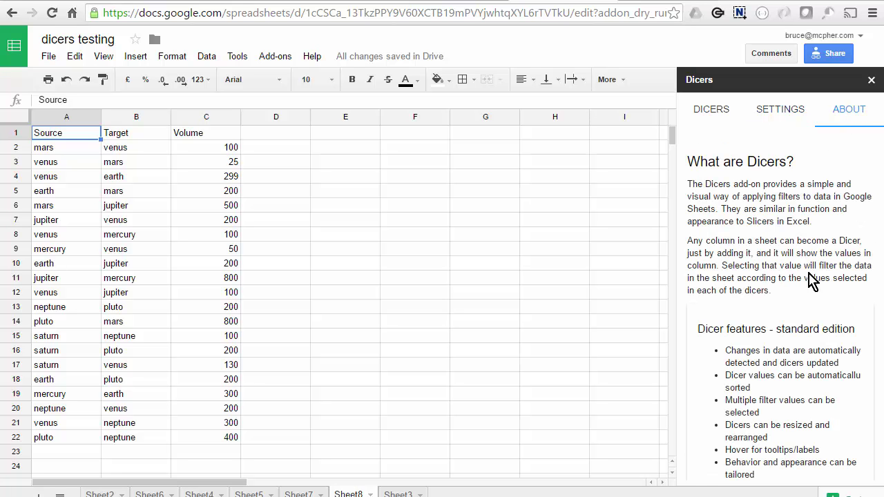